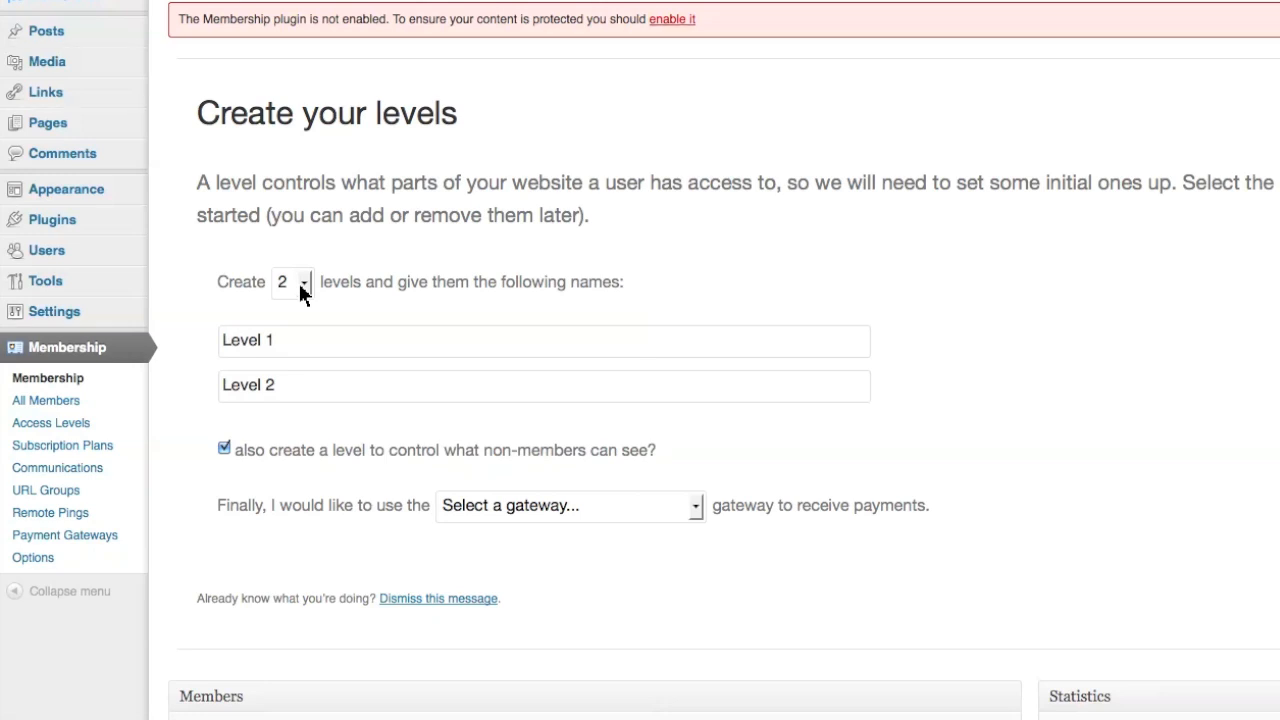
Set the wizard to create three membership levels named Individual, Business and Special.
click(303, 285)
click(304, 362)
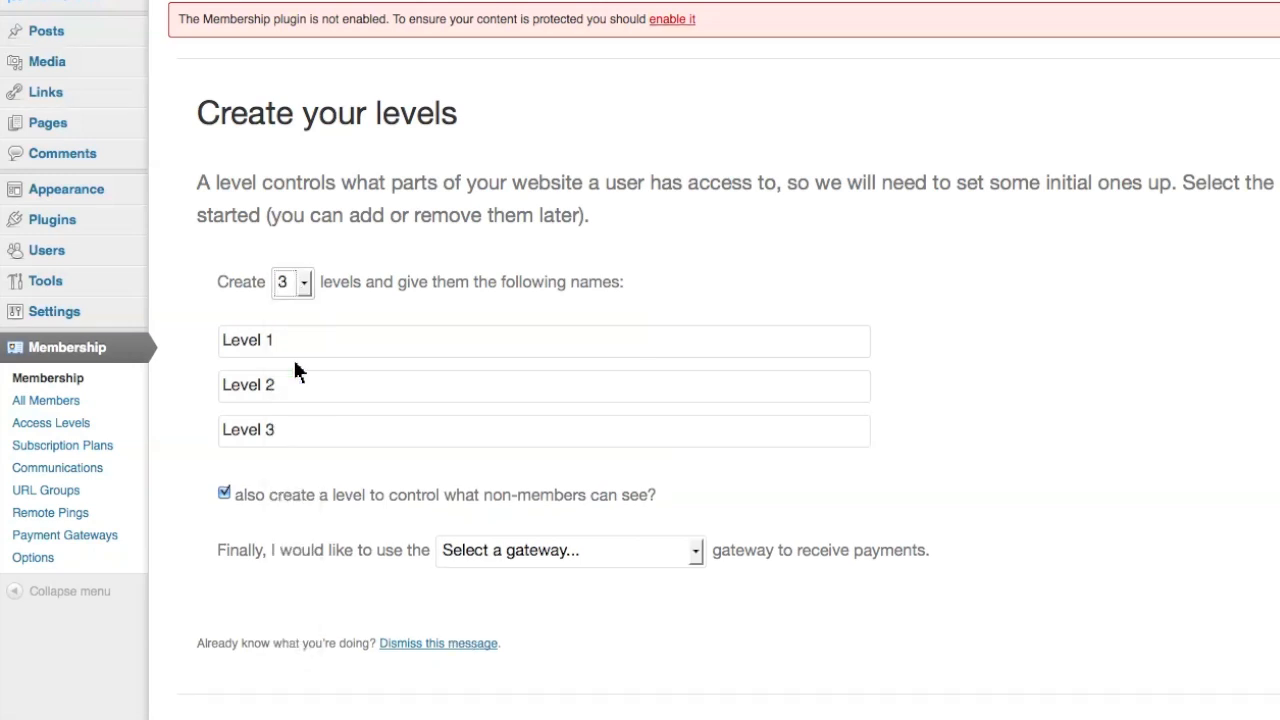
click(300, 343)
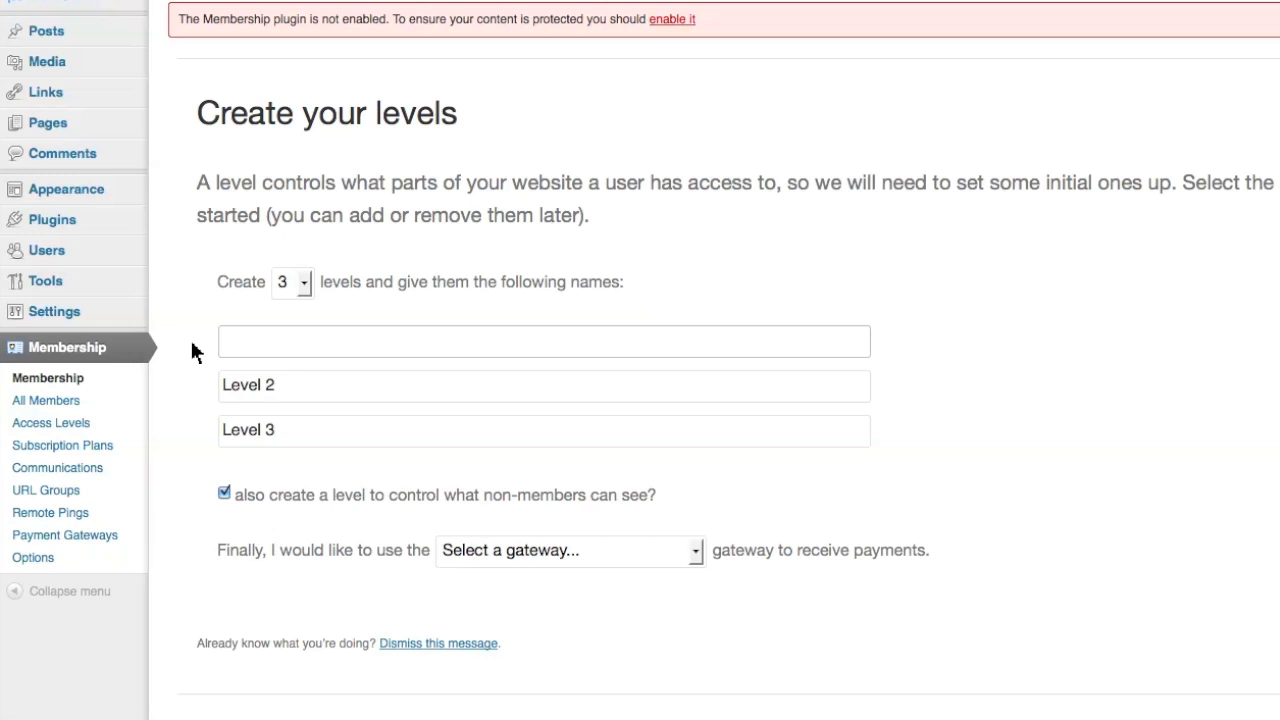
text(Indiv)
click(238, 368)
click(300, 385)
text(Business)
click(246, 412)
click(257, 432)
text(Sp)
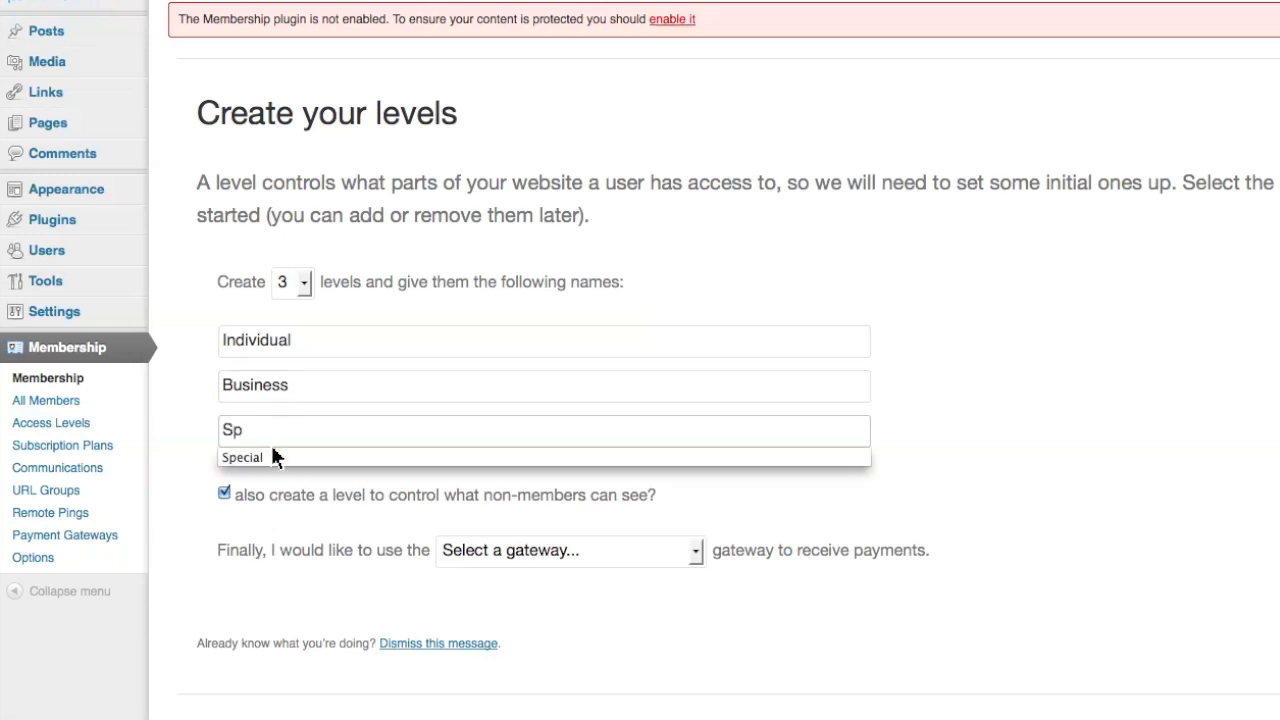
click(268, 459)
click(1054, 421)
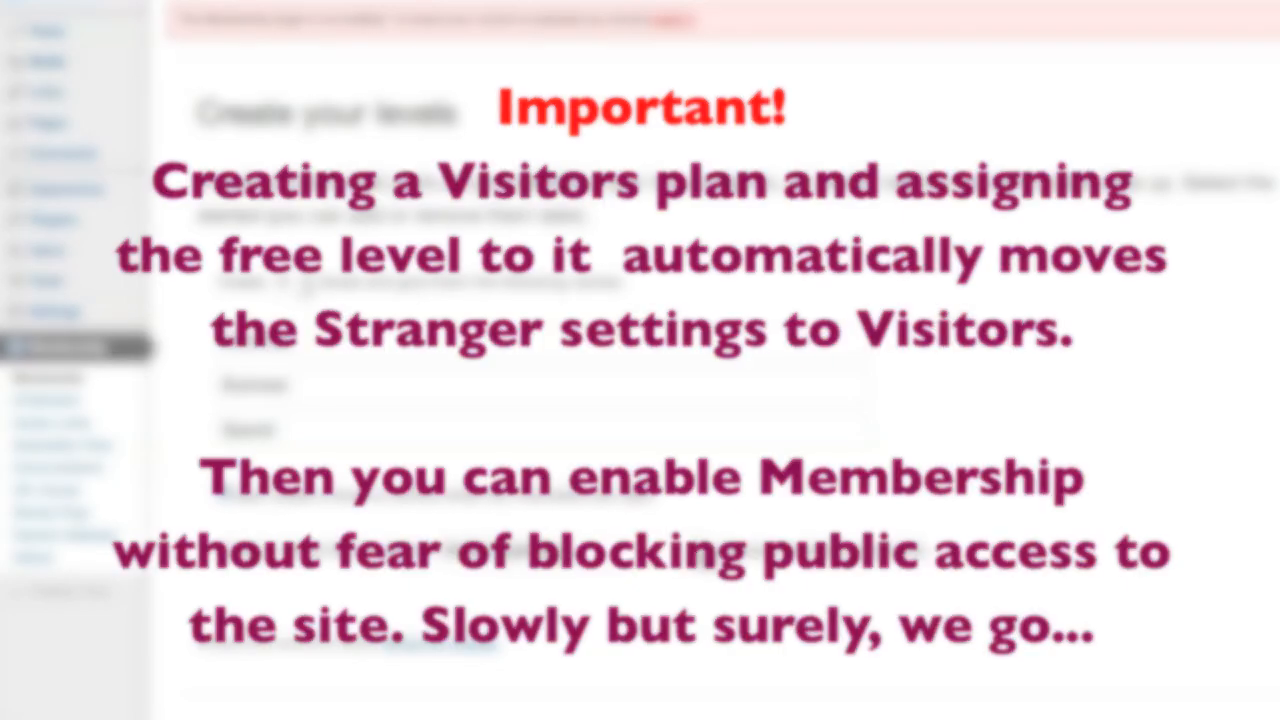
Choose the PayPal Express Gateway for receiving payments, finish the level setup and advance the plugin's introductory tutorial.
click(695, 552)
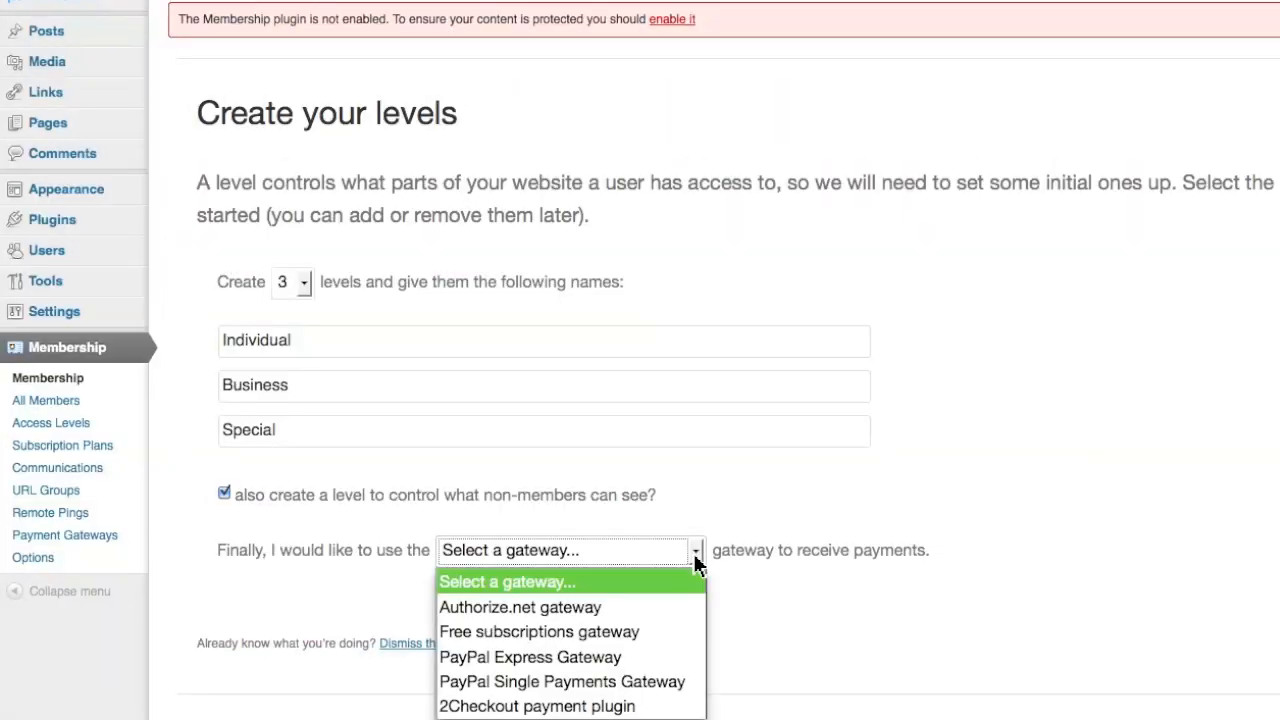
click(617, 658)
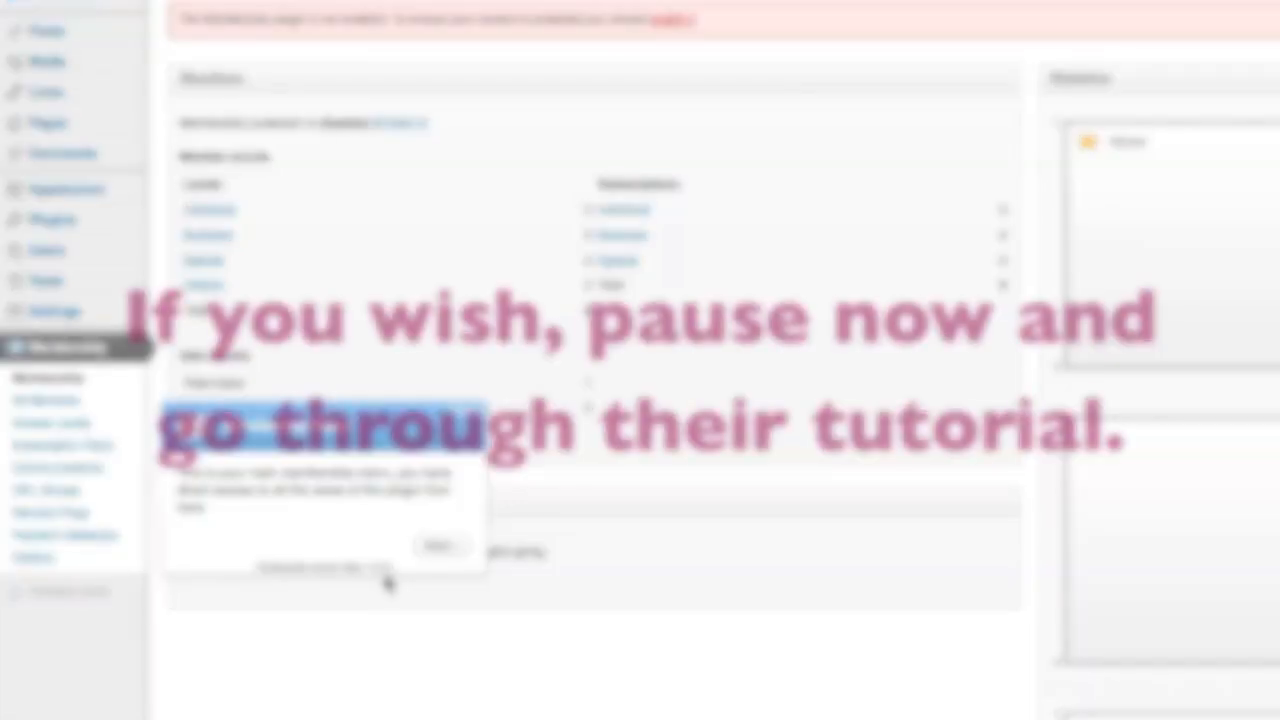
click(437, 548)
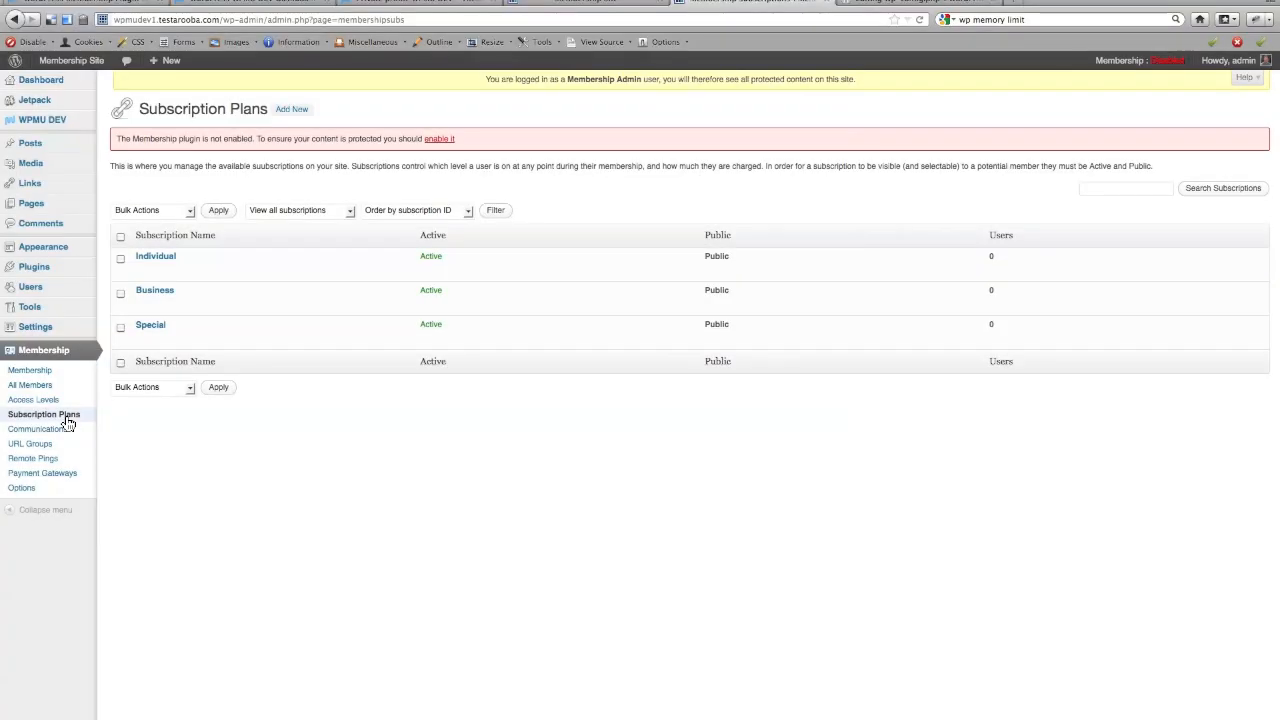
Start a new subscription plan and name it Visitors.
mouse_move(157, 280)
click(306, 116)
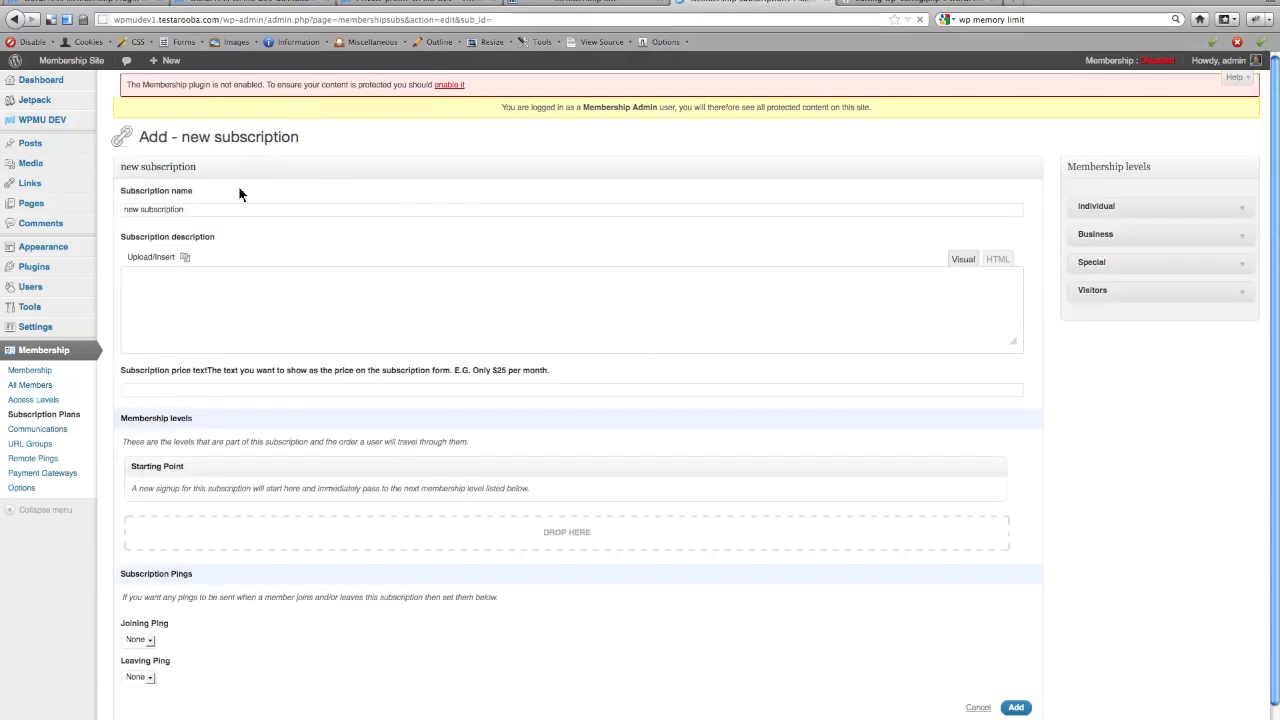
double_click(138, 220)
drag(140, 222, 206, 221)
text(Vis)
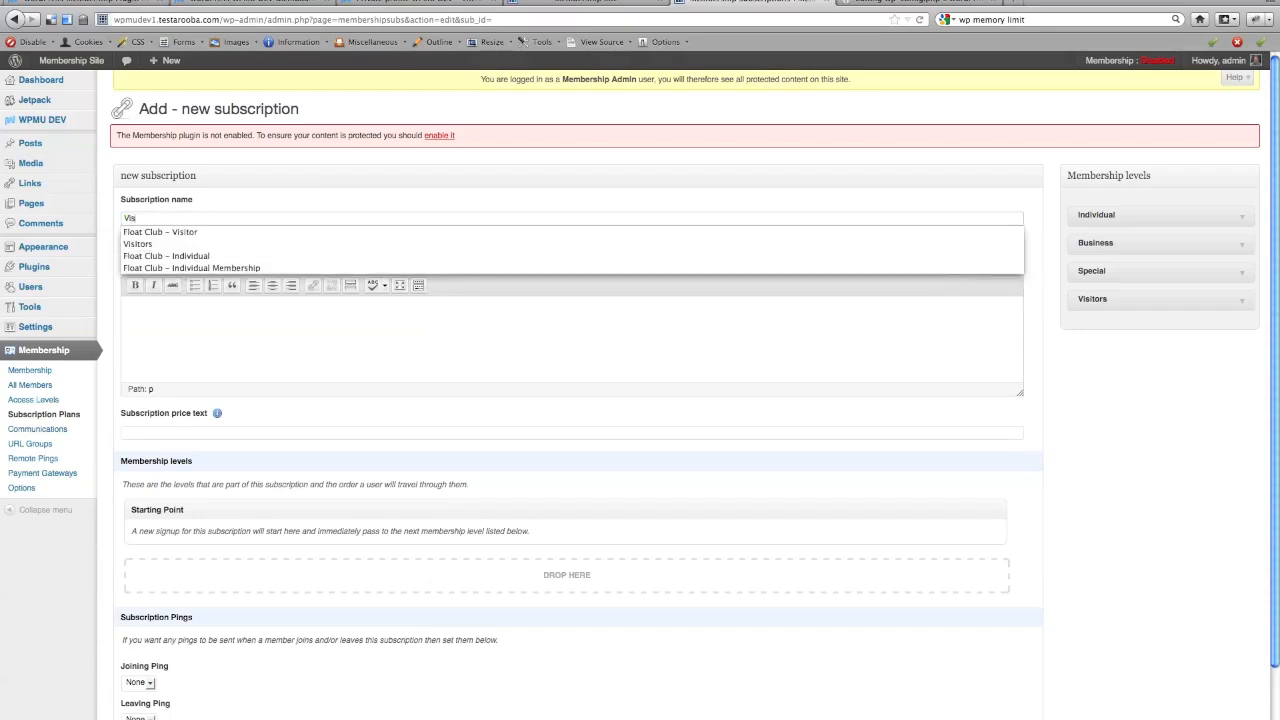
text(itors)
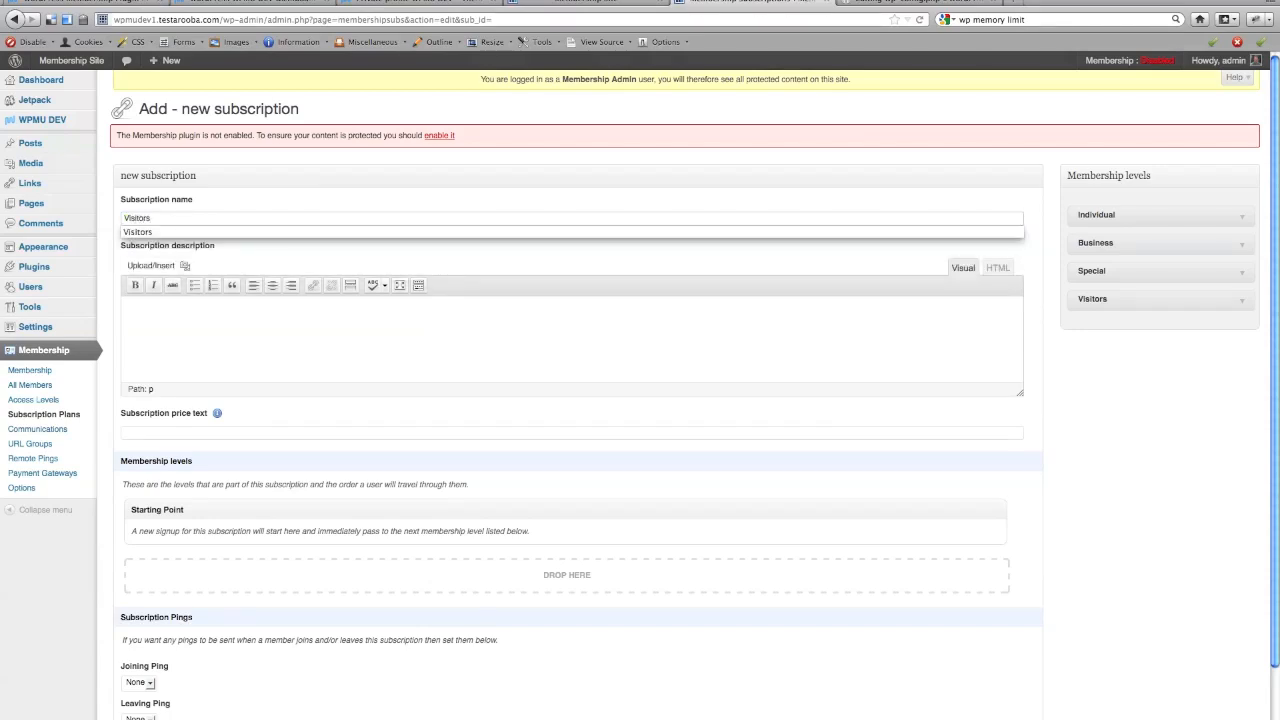
click(222, 231)
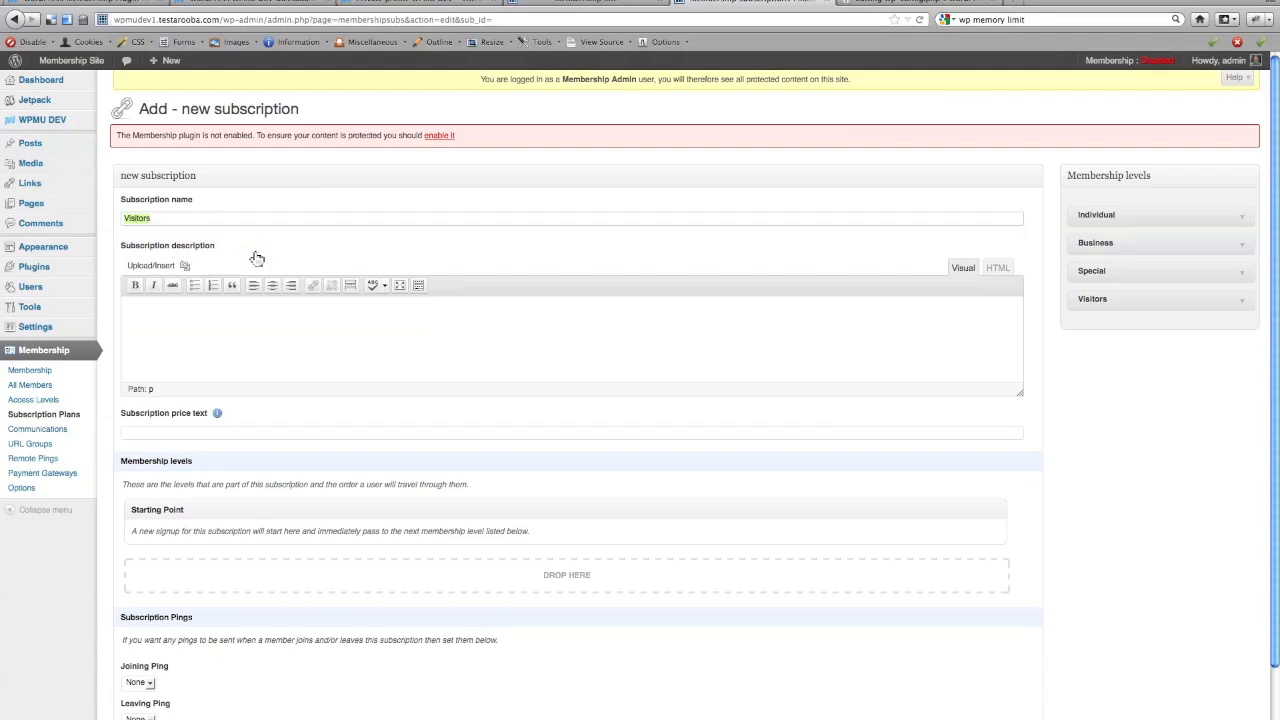
click(251, 219)
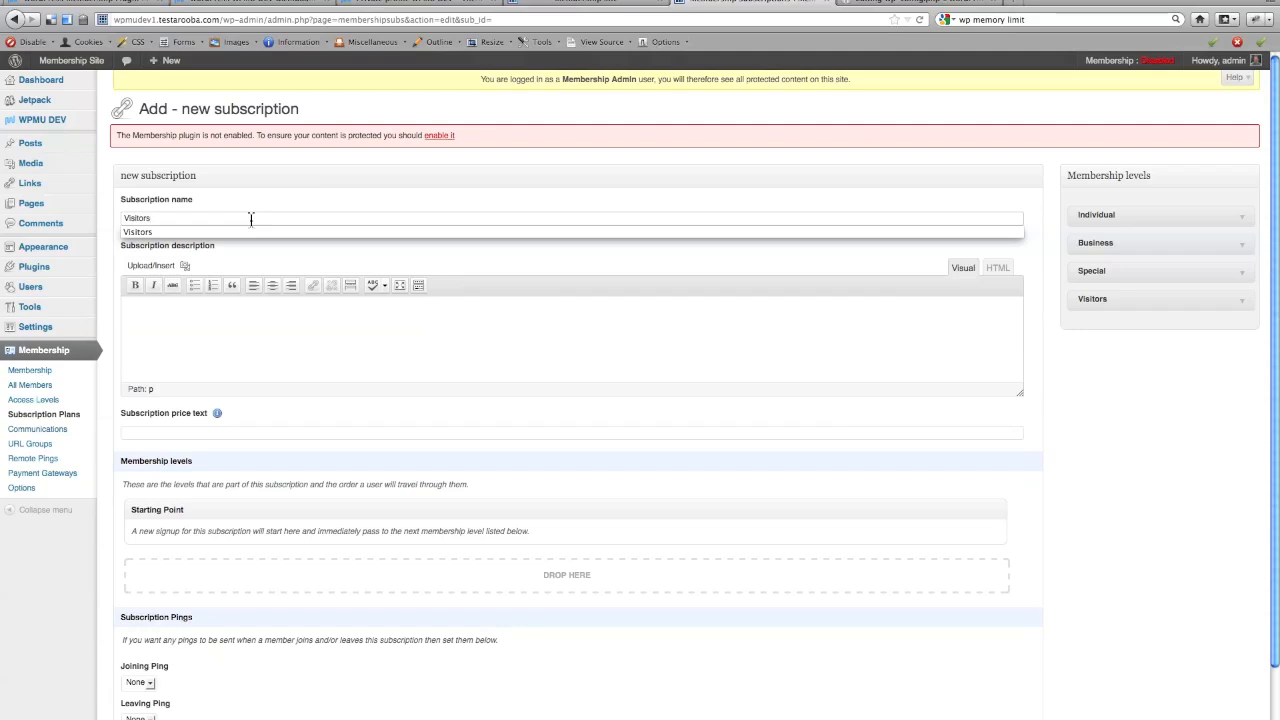
Leave the plan's description empty and enter FREE as the subscription price text.
click(221, 338)
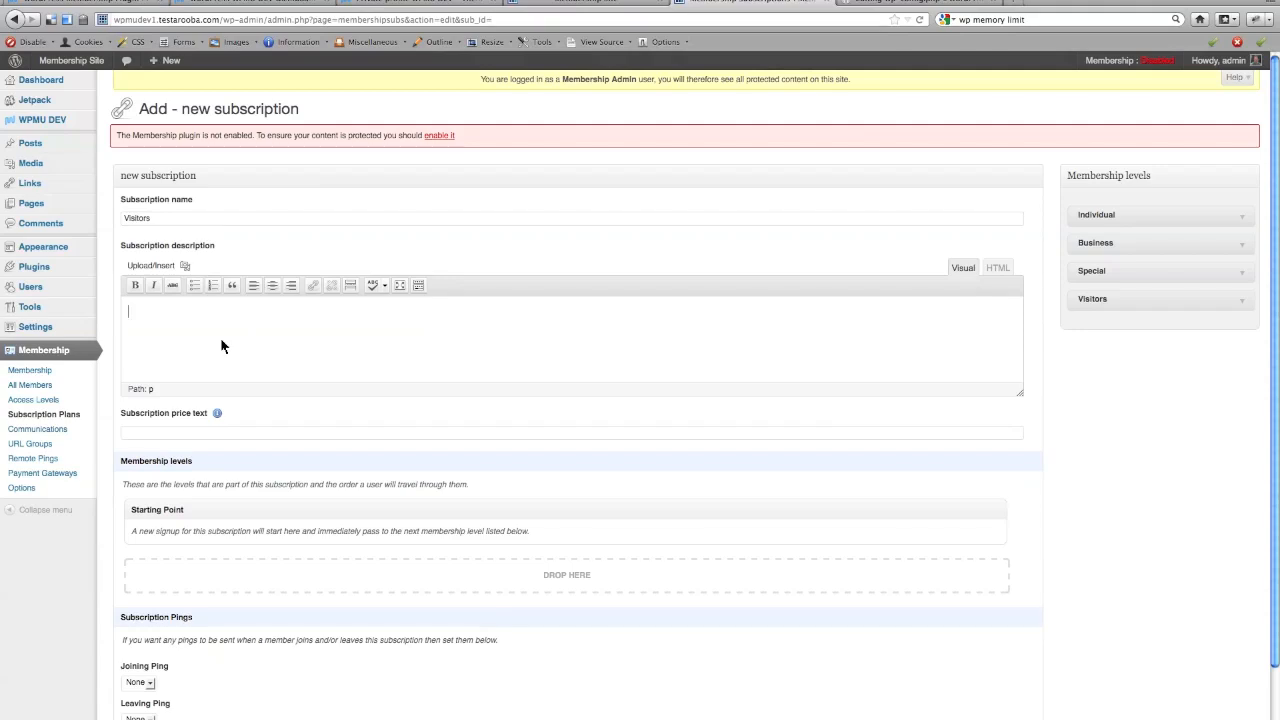
click(169, 433)
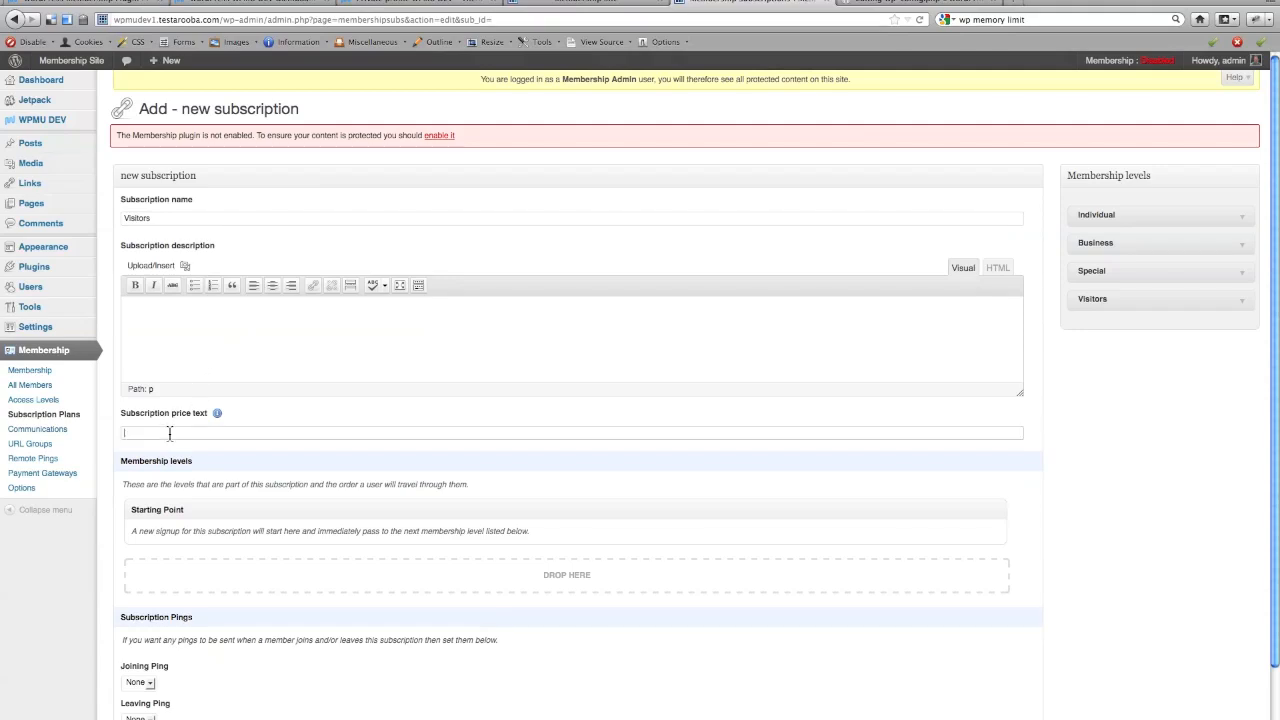
text(FREE)
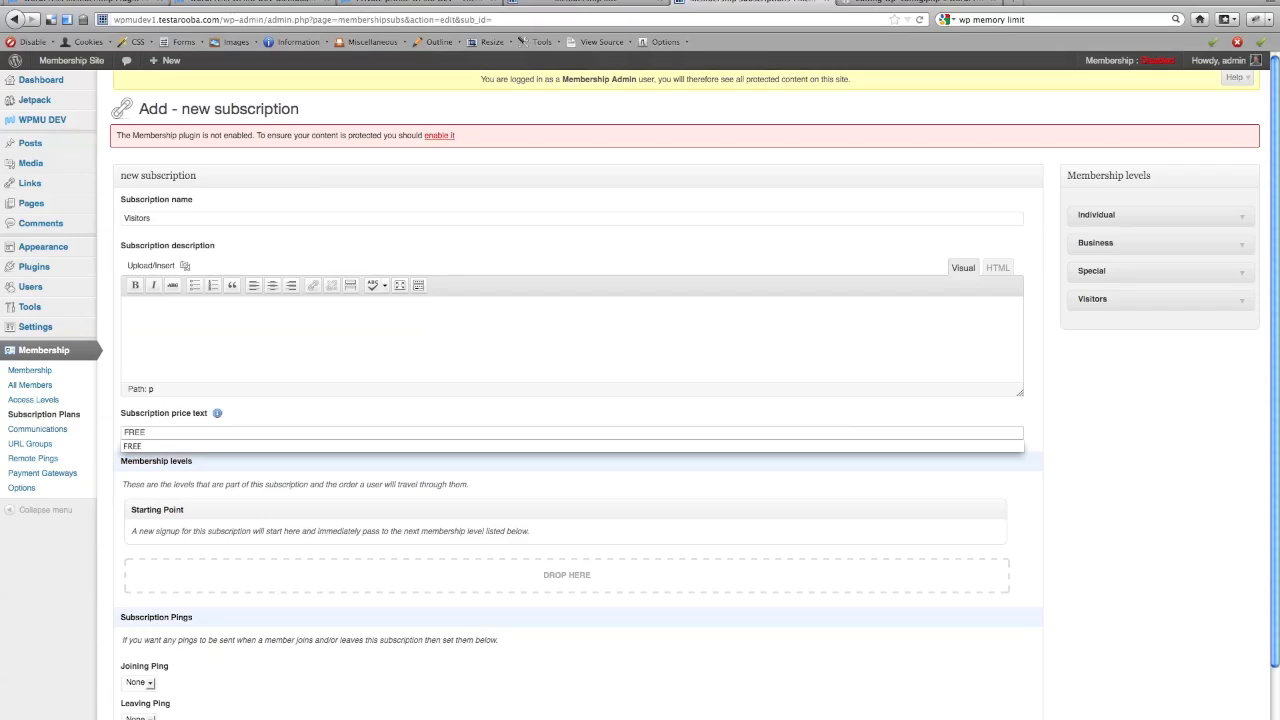
click(186, 432)
click(731, 446)
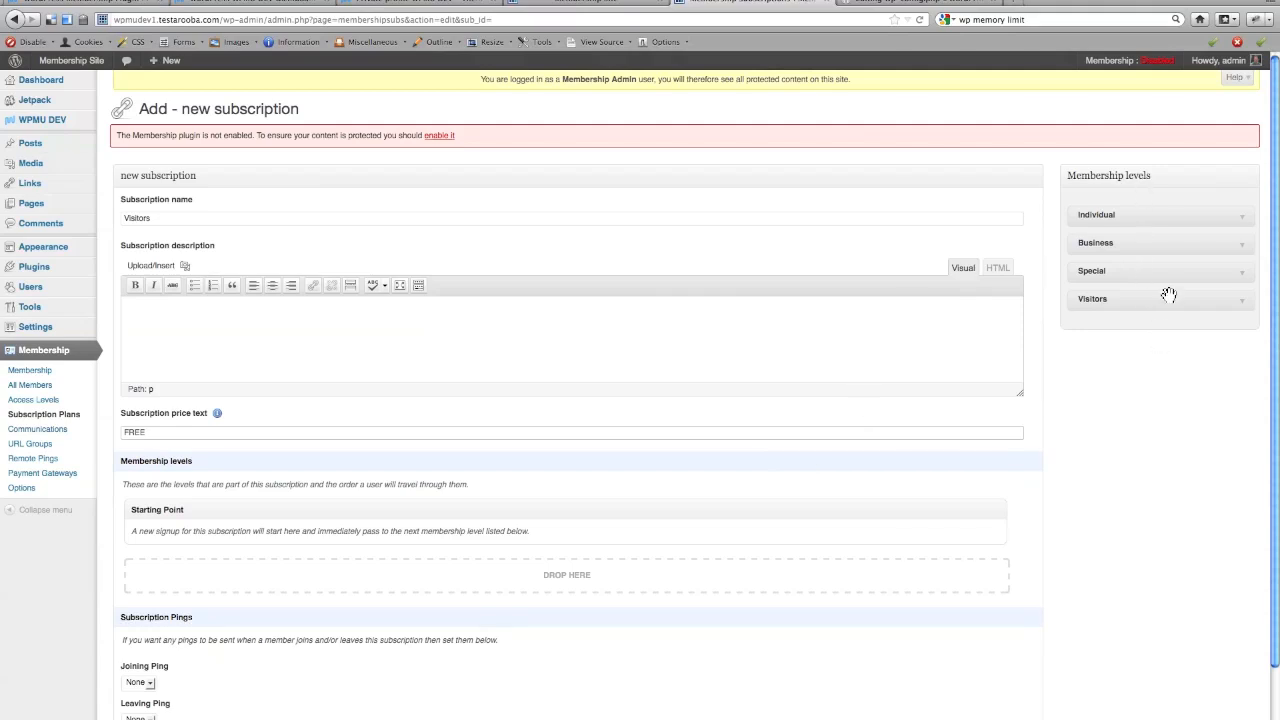
Add the Visitors level to the plan in Serial mode with a period of 1 month and a price of 0.00 USD.
drag(1169, 301, 544, 585)
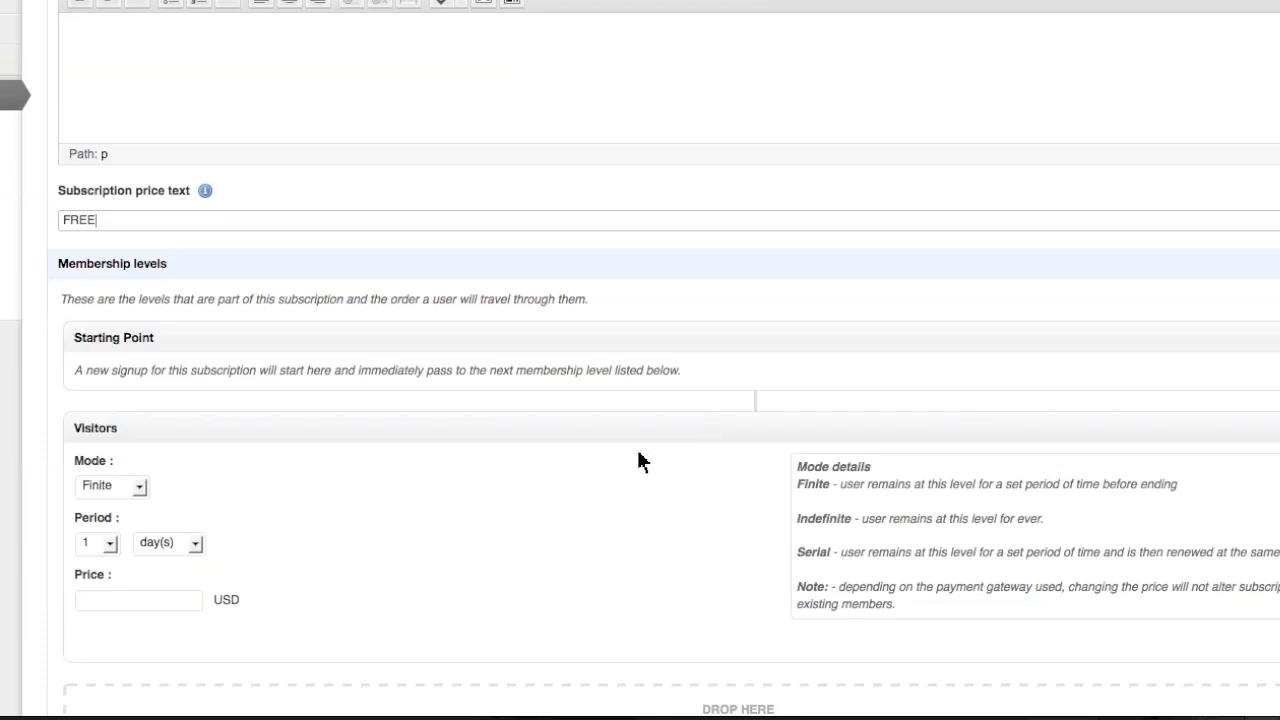
scroll(640, 460, down, 5)
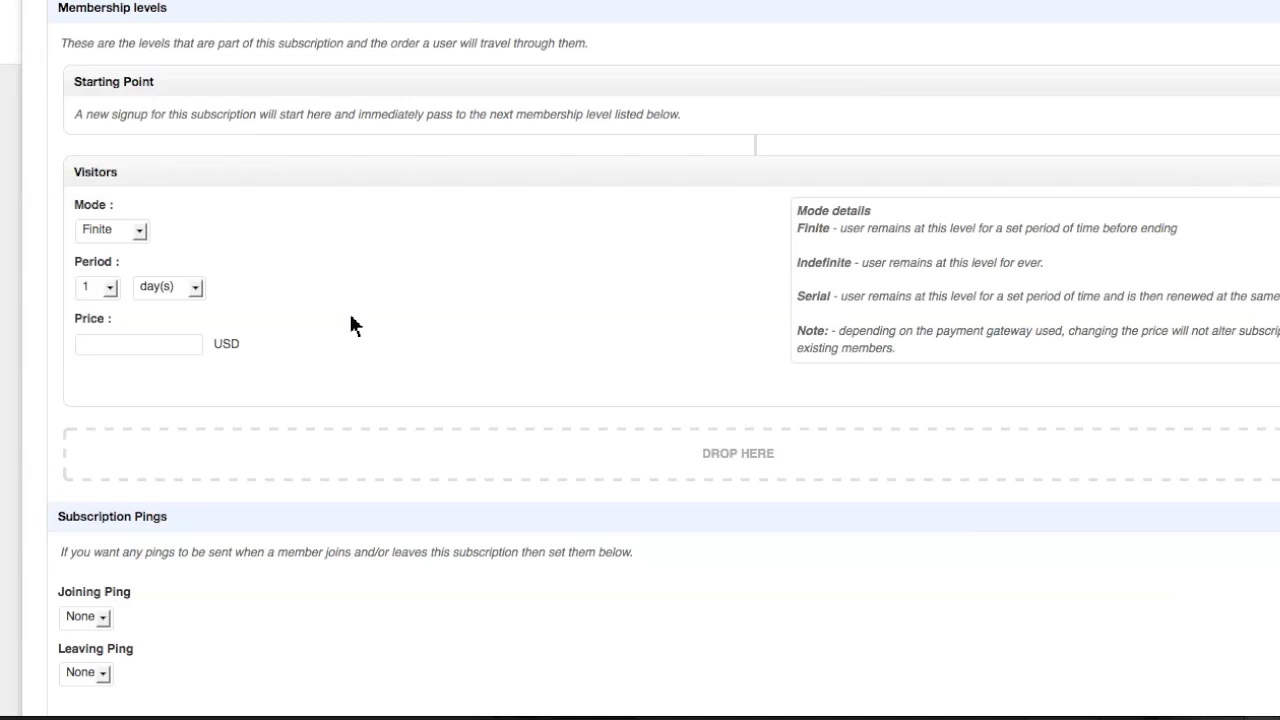
click(140, 233)
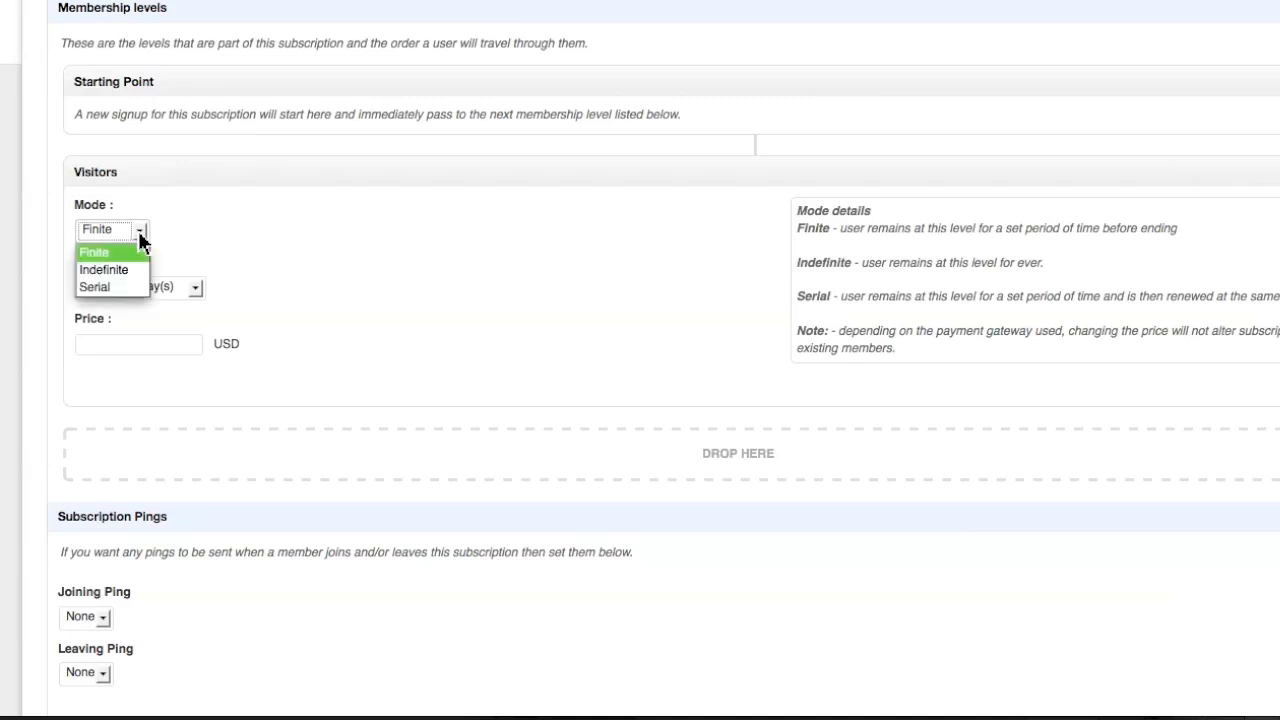
click(128, 286)
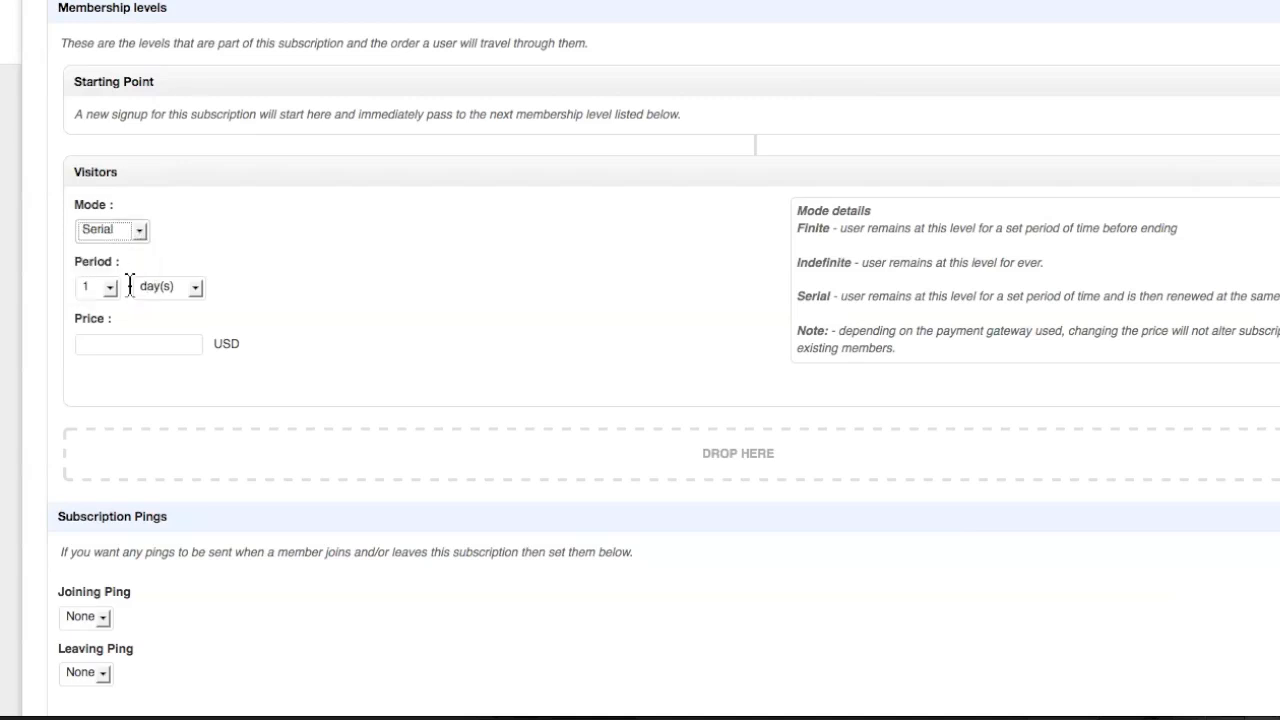
click(194, 284)
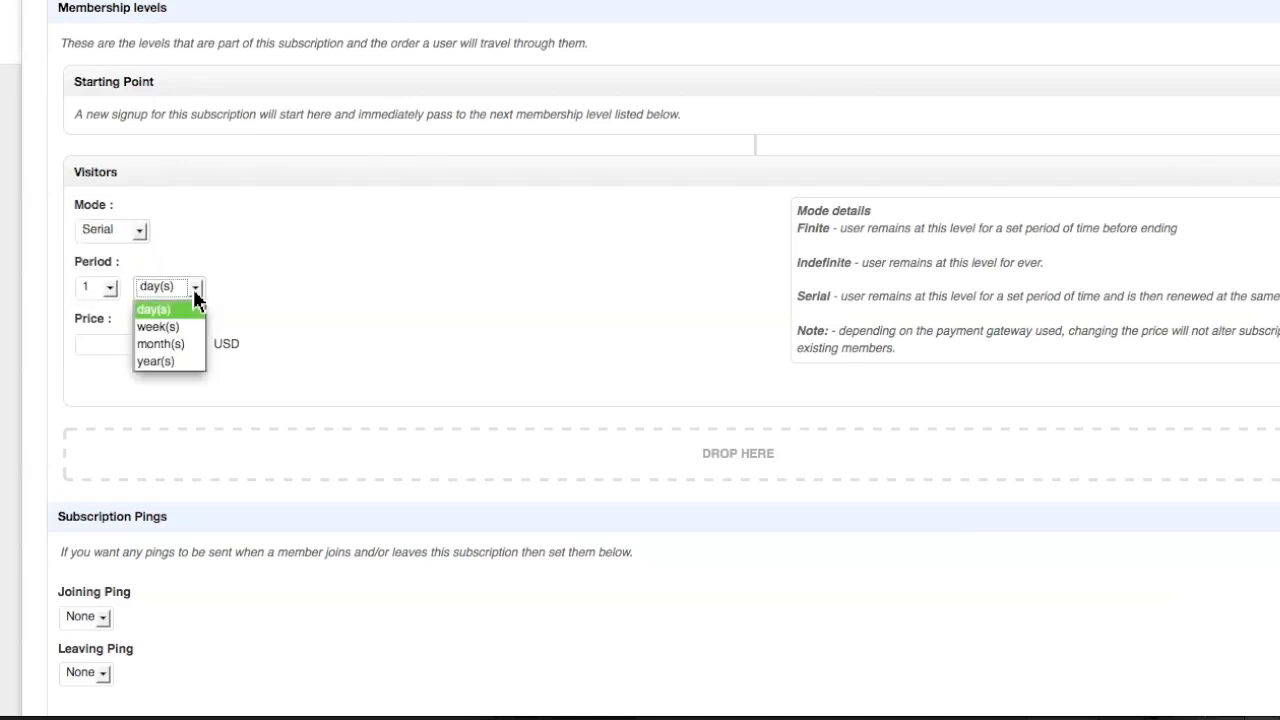
click(184, 340)
click(140, 345)
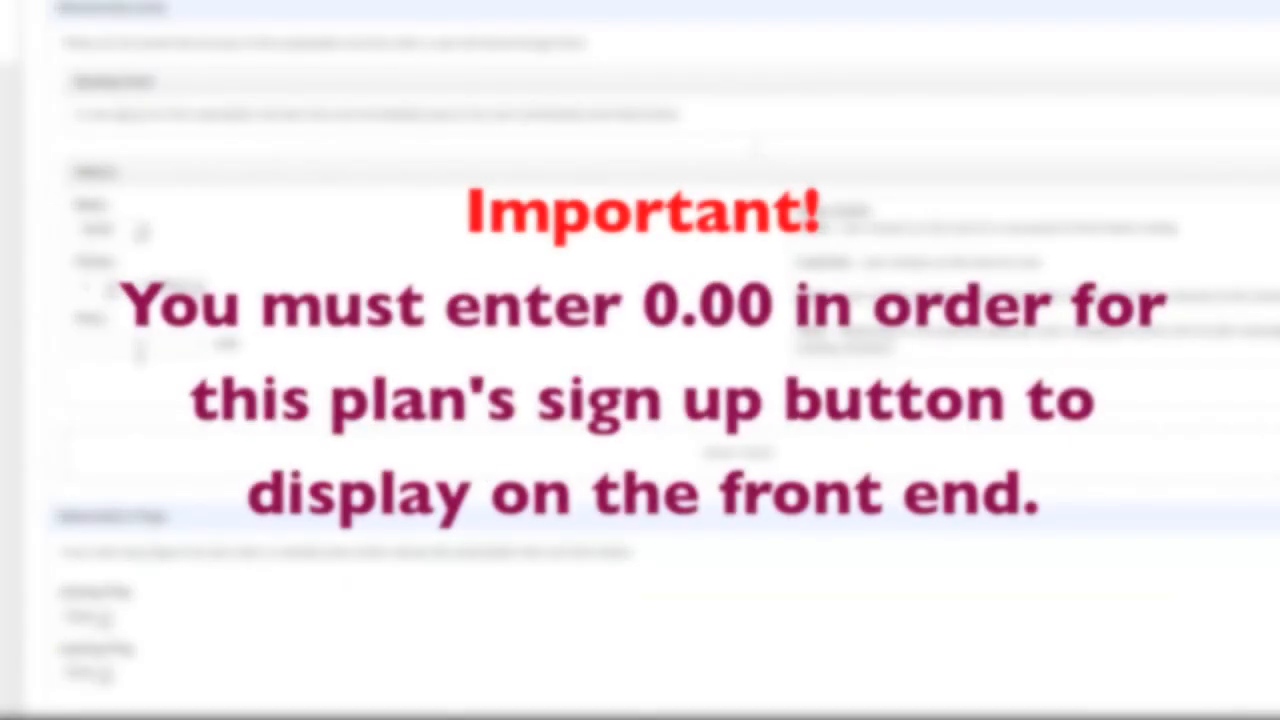
click(138, 371)
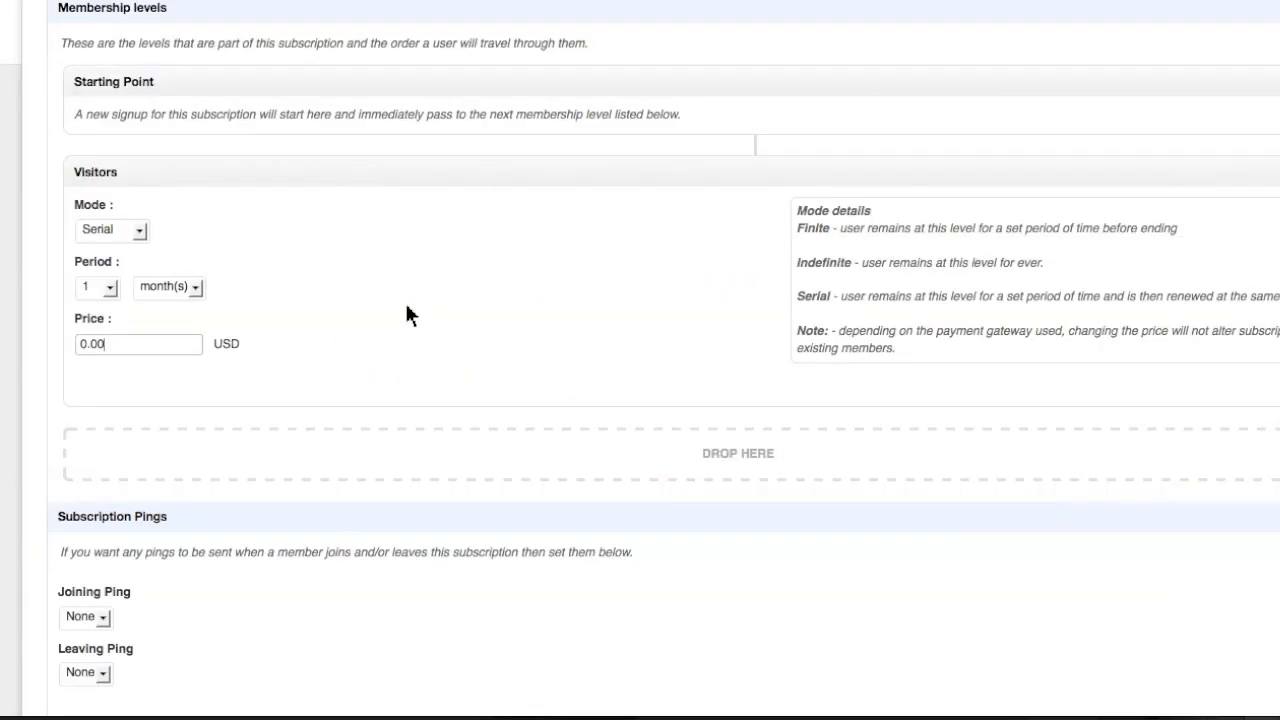
Save the new Visitors subscription plan, and activate it and make it public.
scroll(406, 314, down, 3)
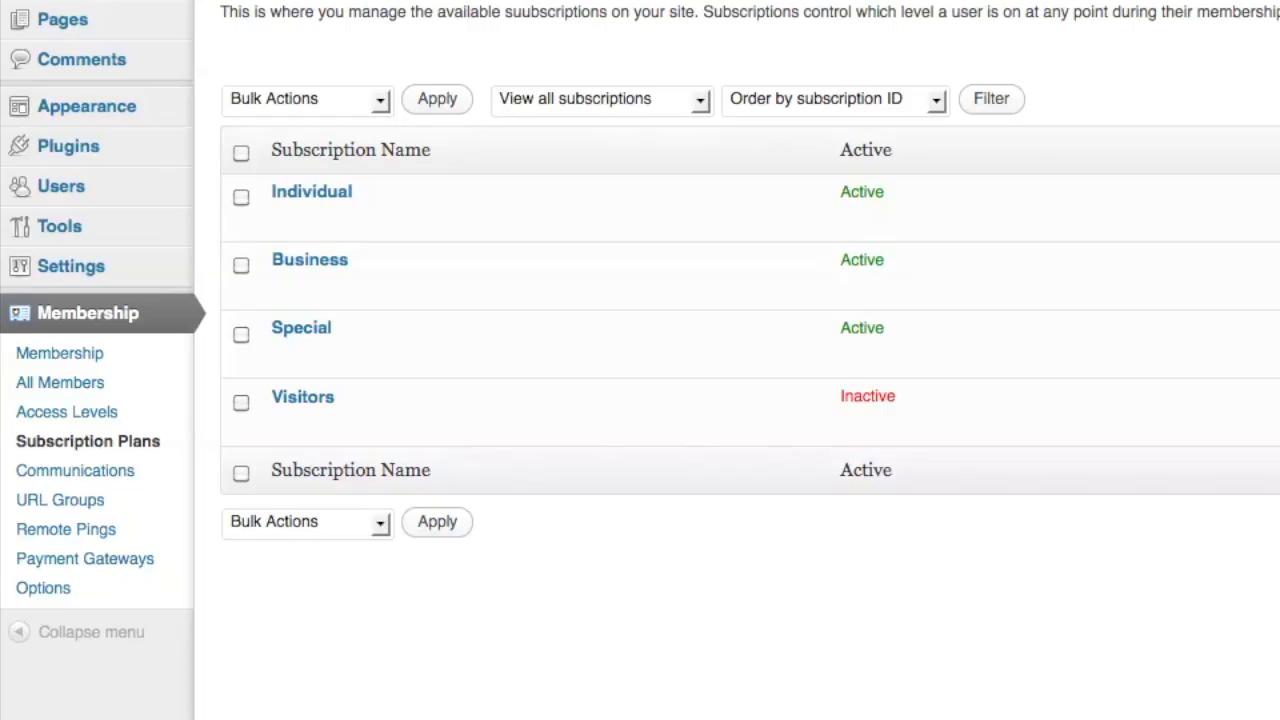
mouse_move(869, 398)
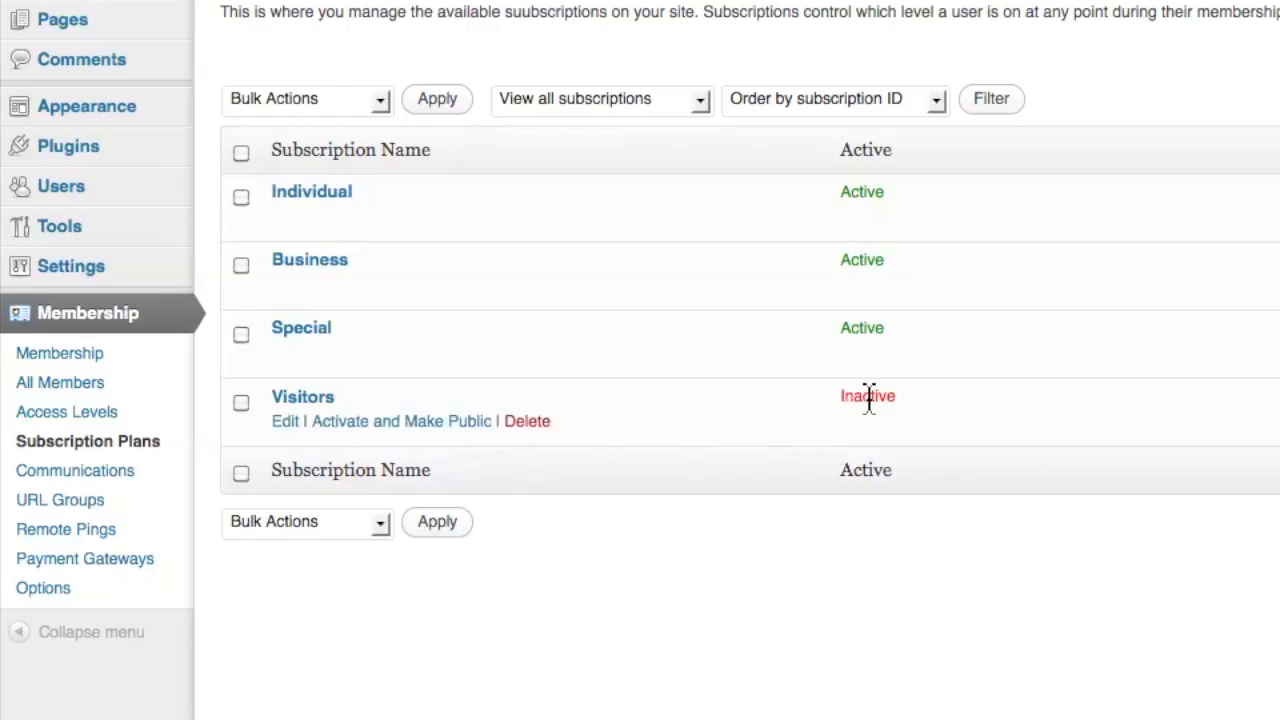
click(433, 425)
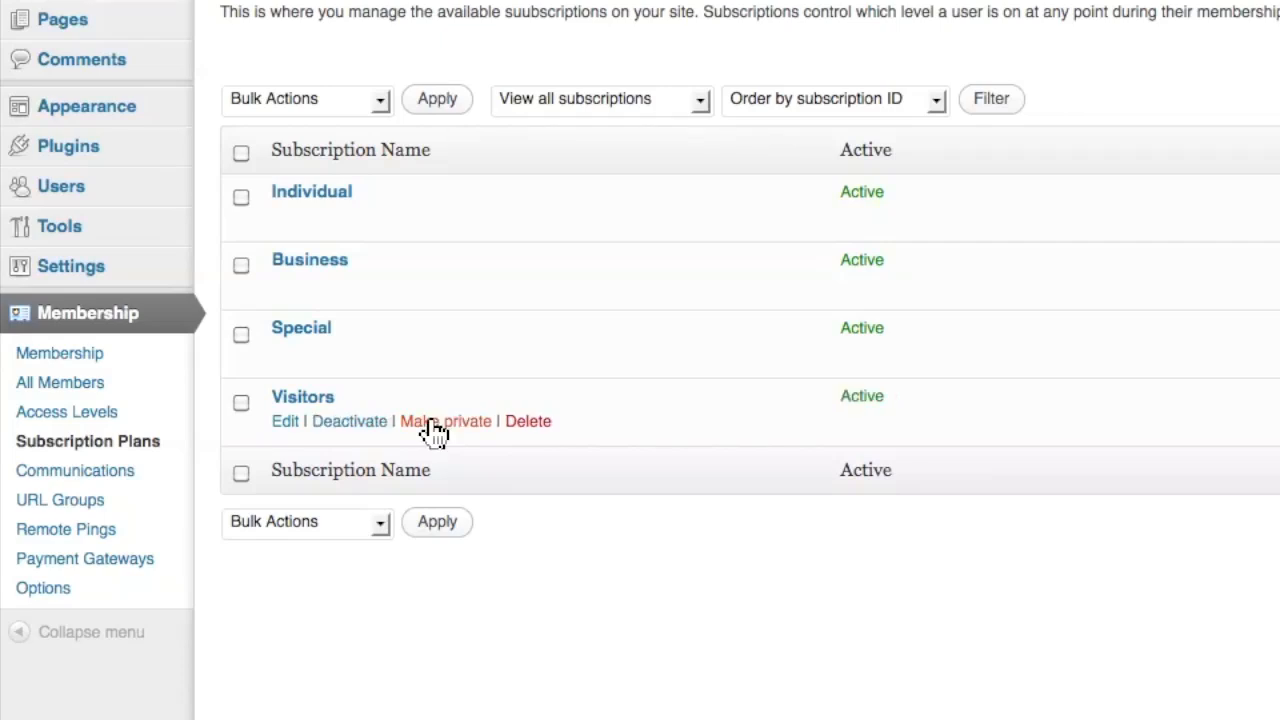